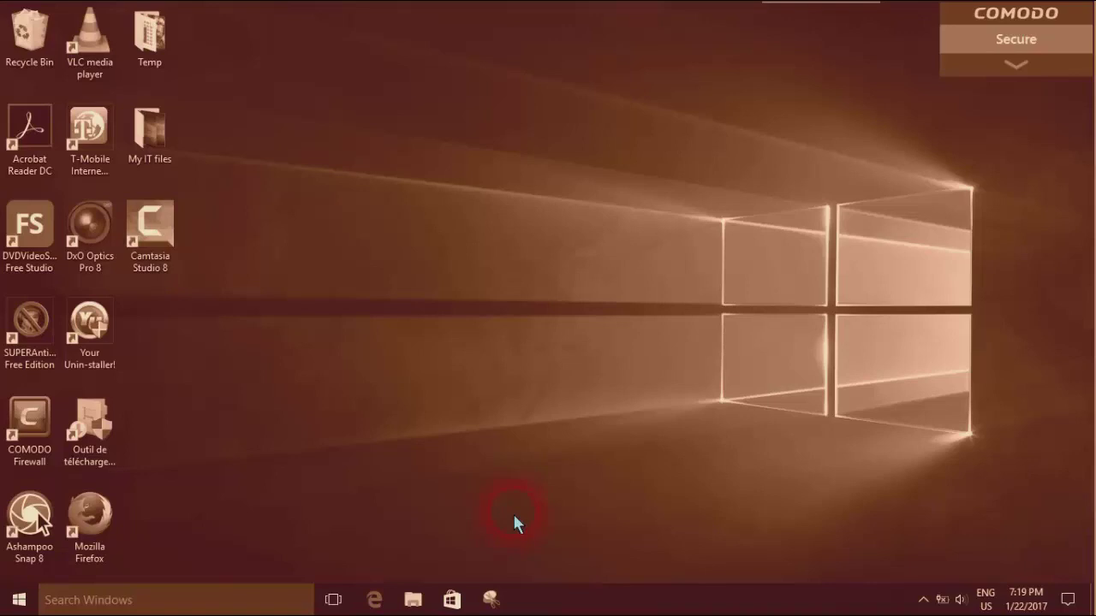
Step: Search Windows for "snap" and unpin the Snipping Tool from the taskbar
left_click(135, 603)
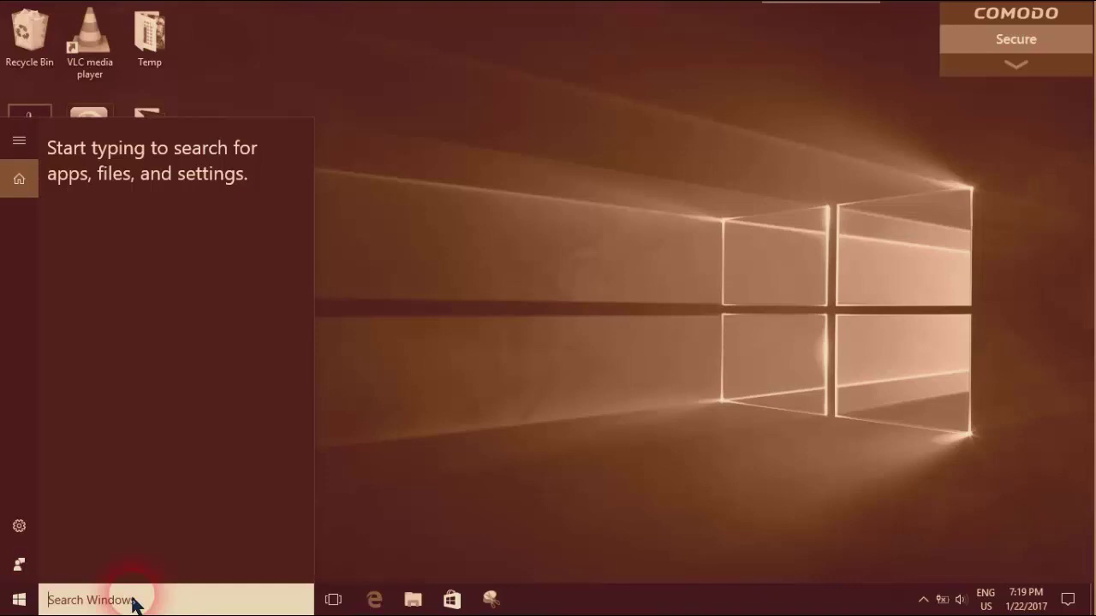
type("snap")
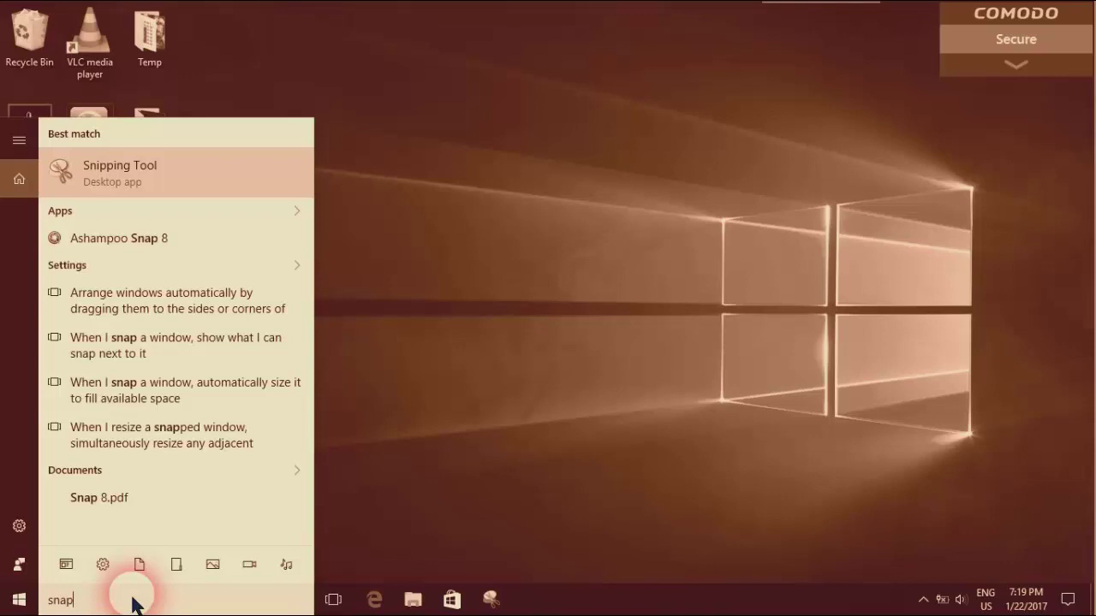
right_click(143, 167)
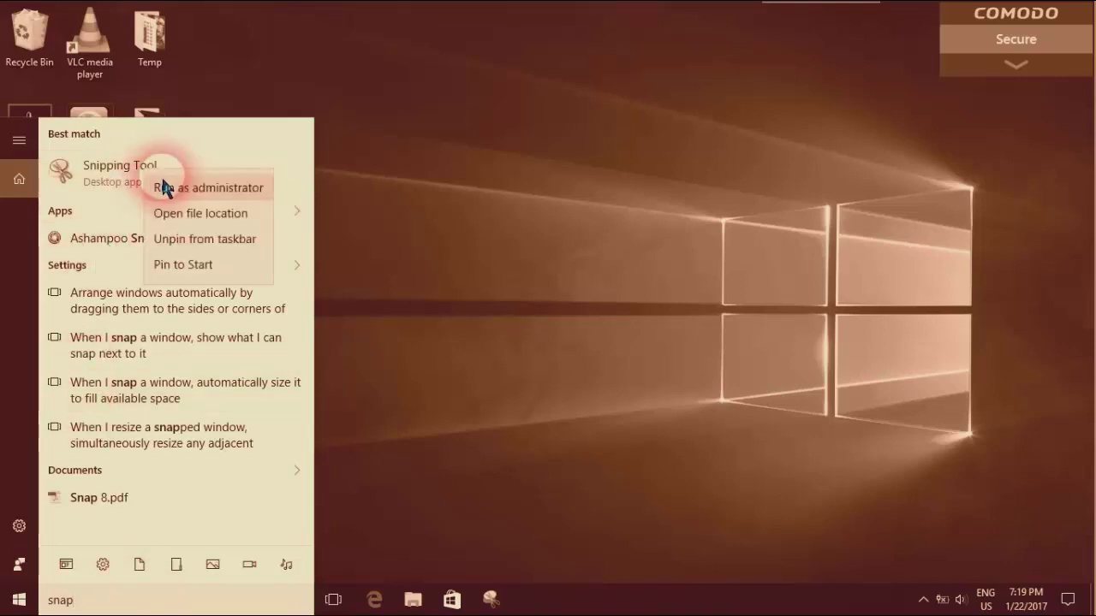
left_click(179, 244)
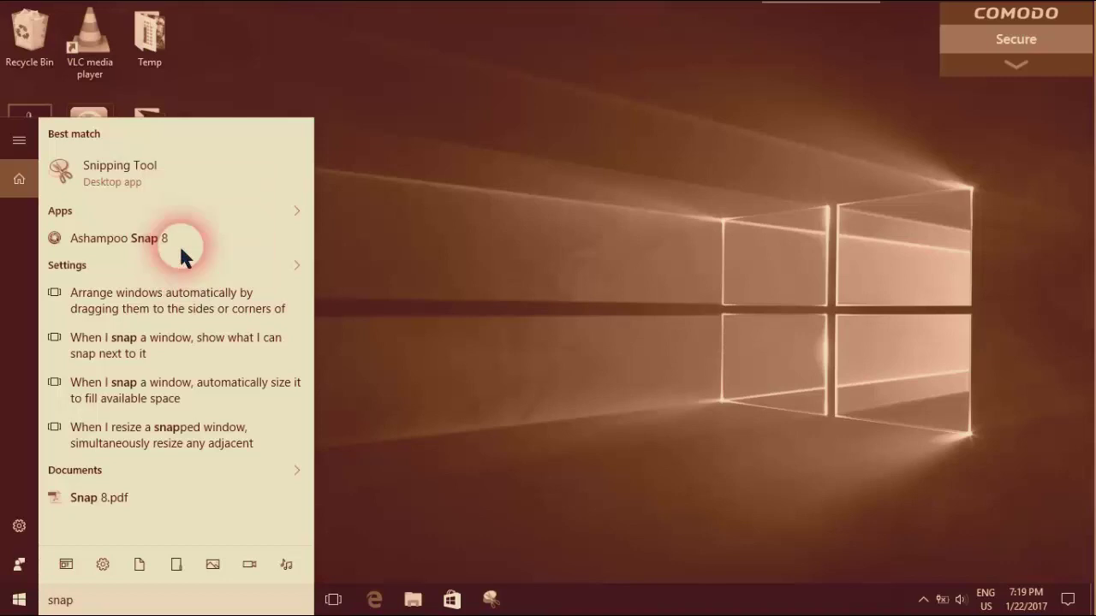
Step: Pin the Snipping Tool found in the search results to the taskbar
right_click(155, 173)
key("Escape")
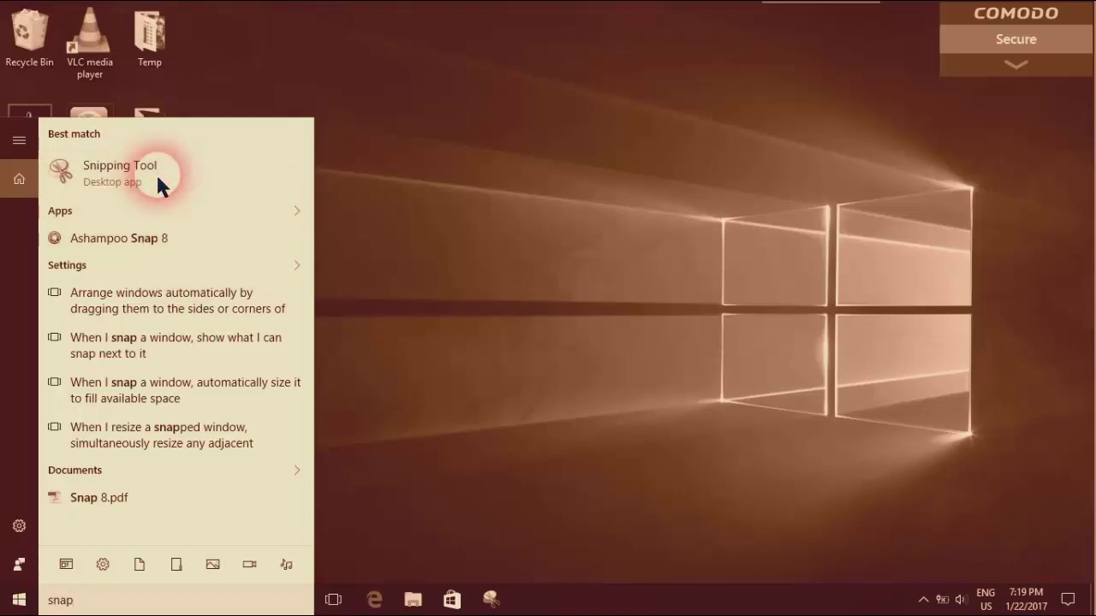
right_click(146, 177)
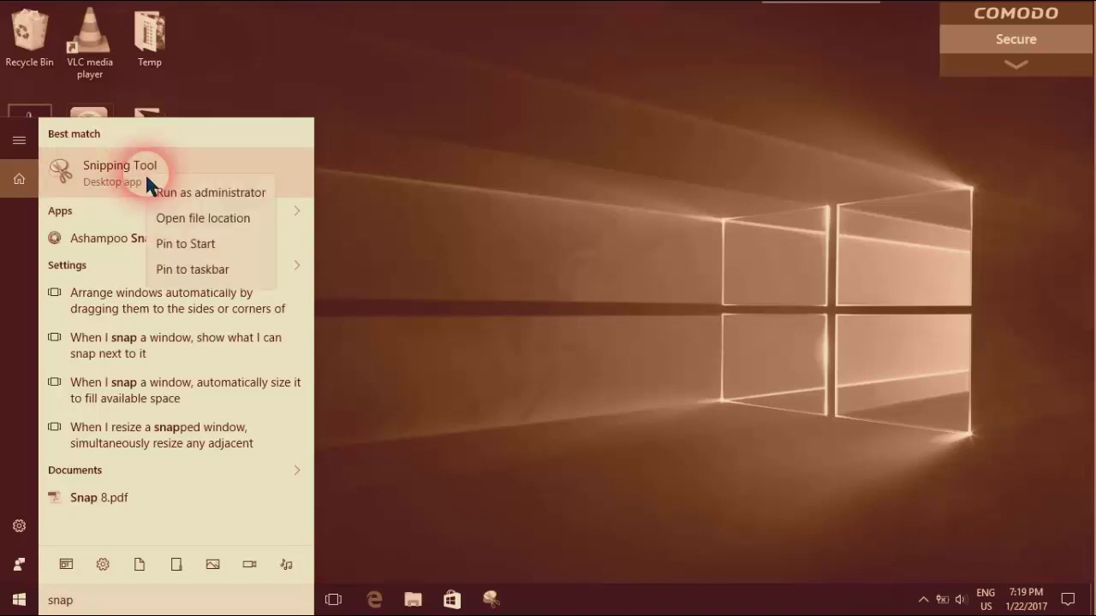
left_click(190, 270)
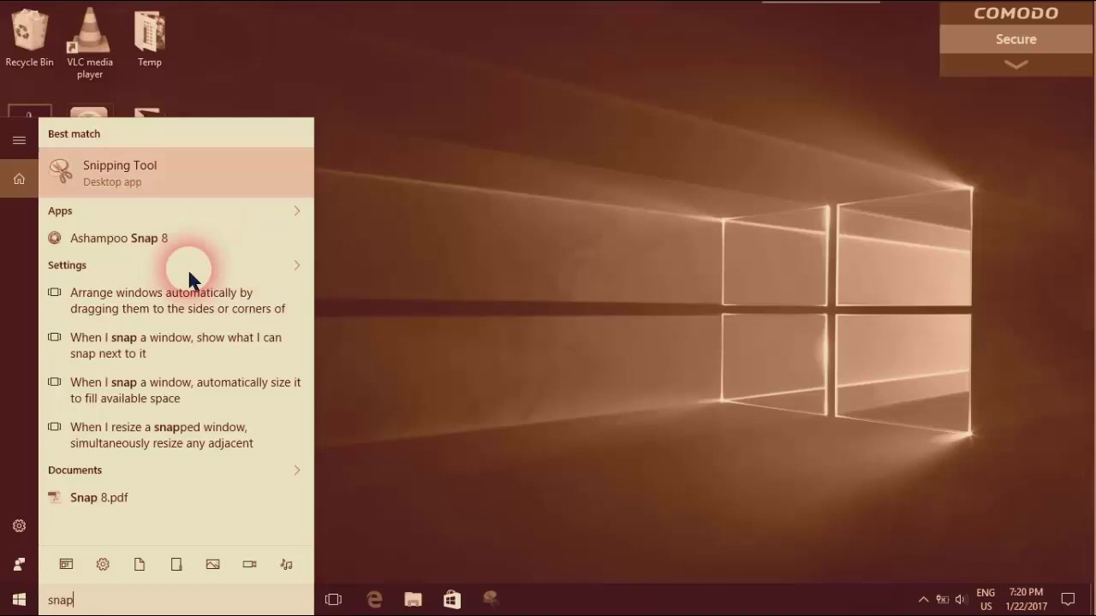
Step: Launch the Snipping Tool, view its capture delay choices and move its window slightly across the desktop
left_click(491, 602)
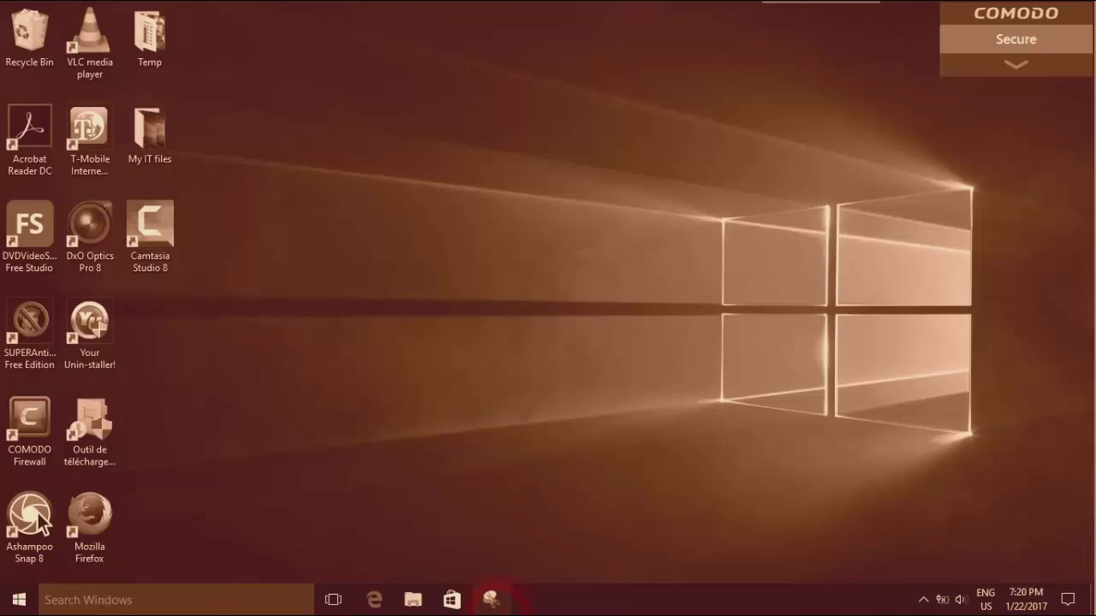
left_click(490, 599)
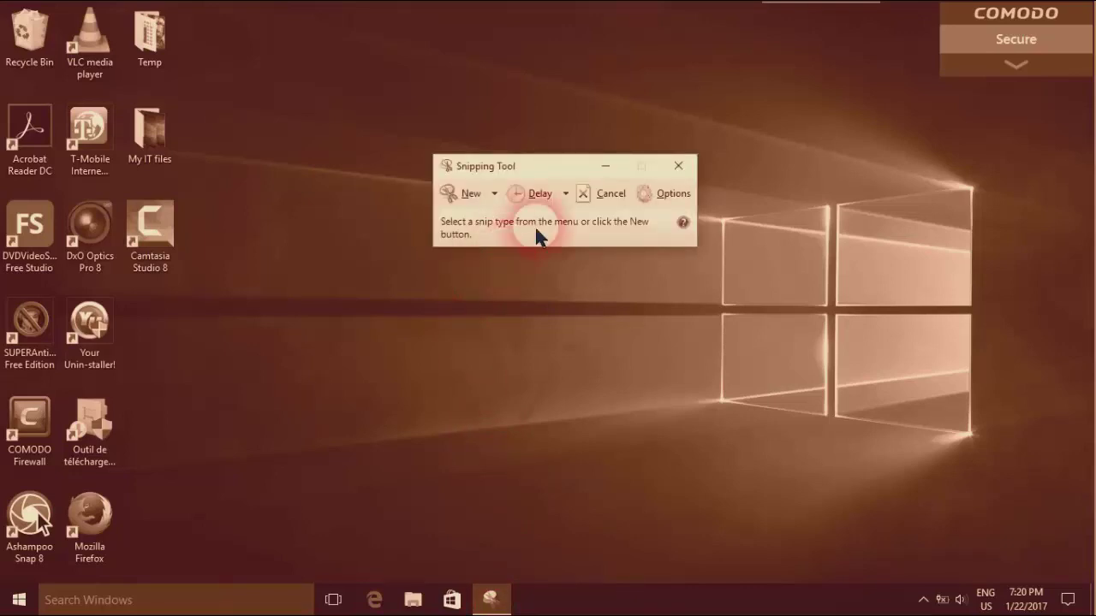
left_click(565, 194)
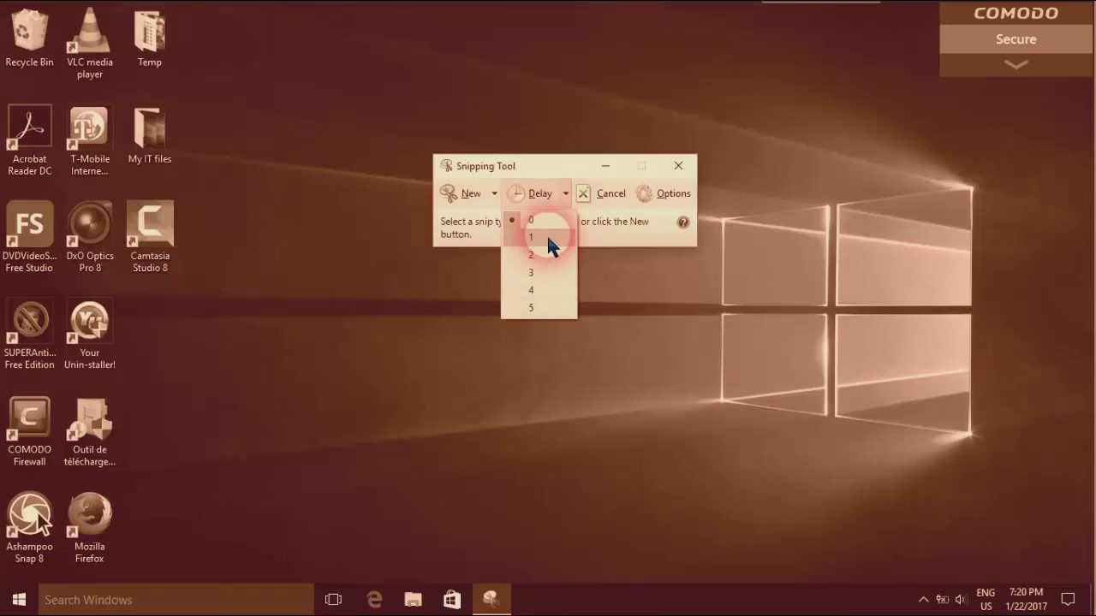
left_click_drag(553, 169, 645, 187)
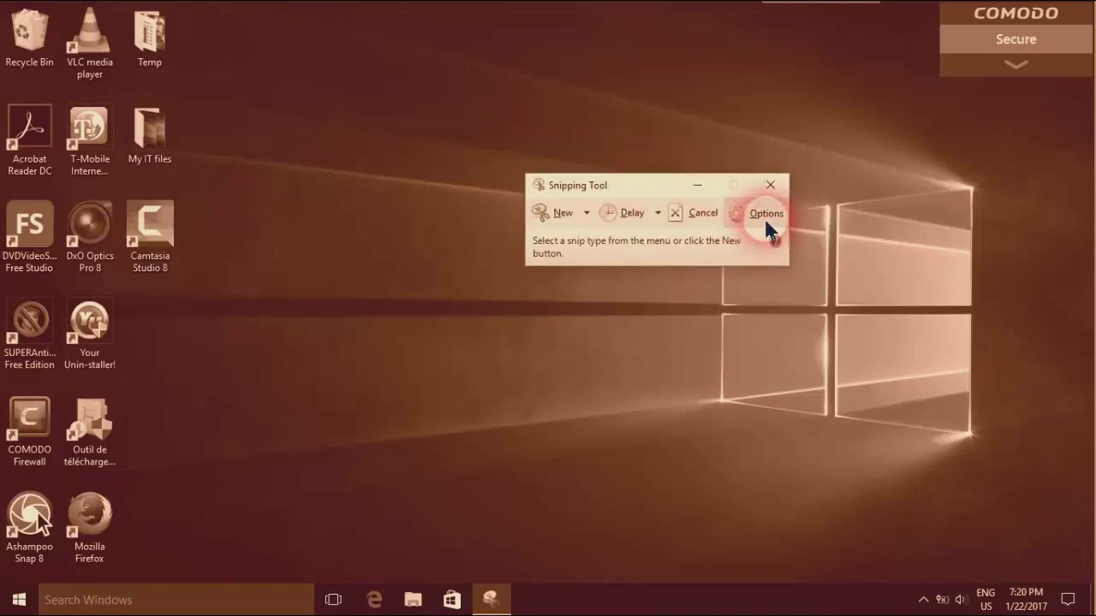
Step: Review the Snipping Tool options, including the available ink colors, and leave them without applying changes
left_click(764, 219)
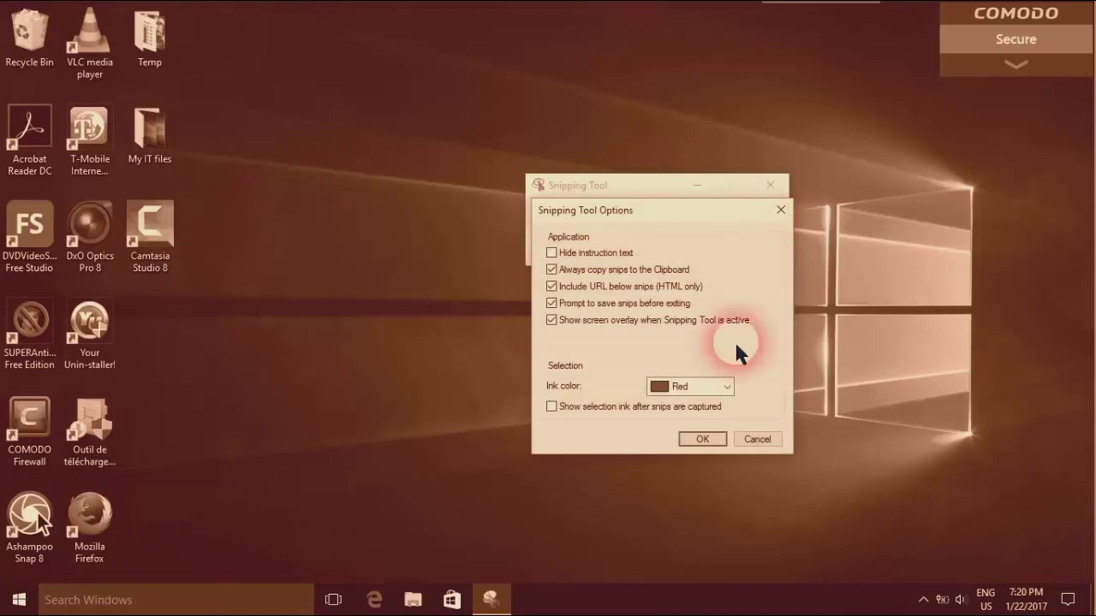
left_click(724, 387)
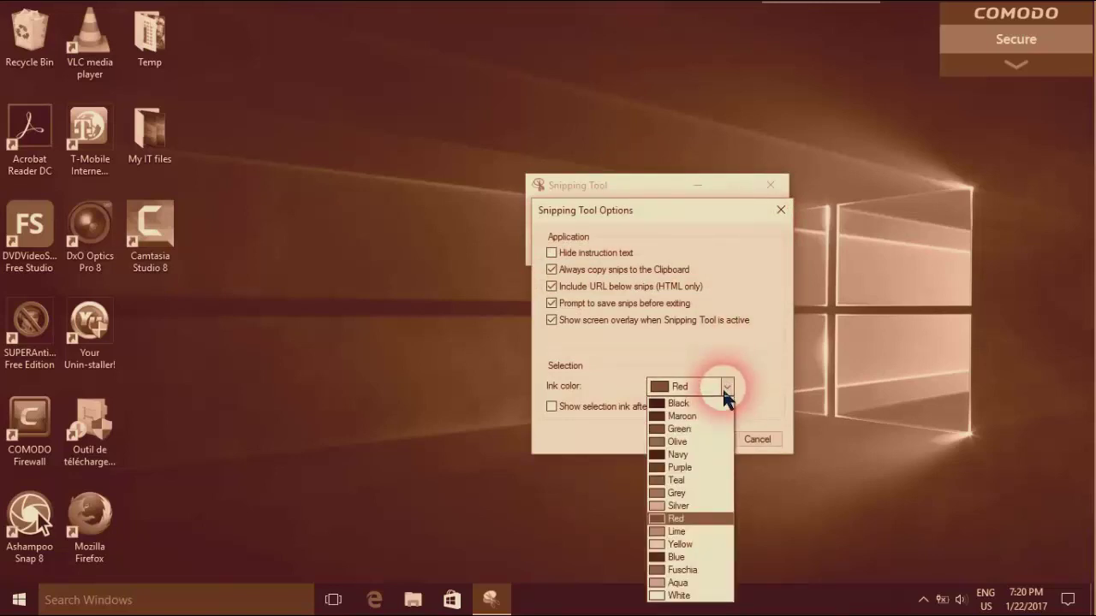
left_click(714, 349)
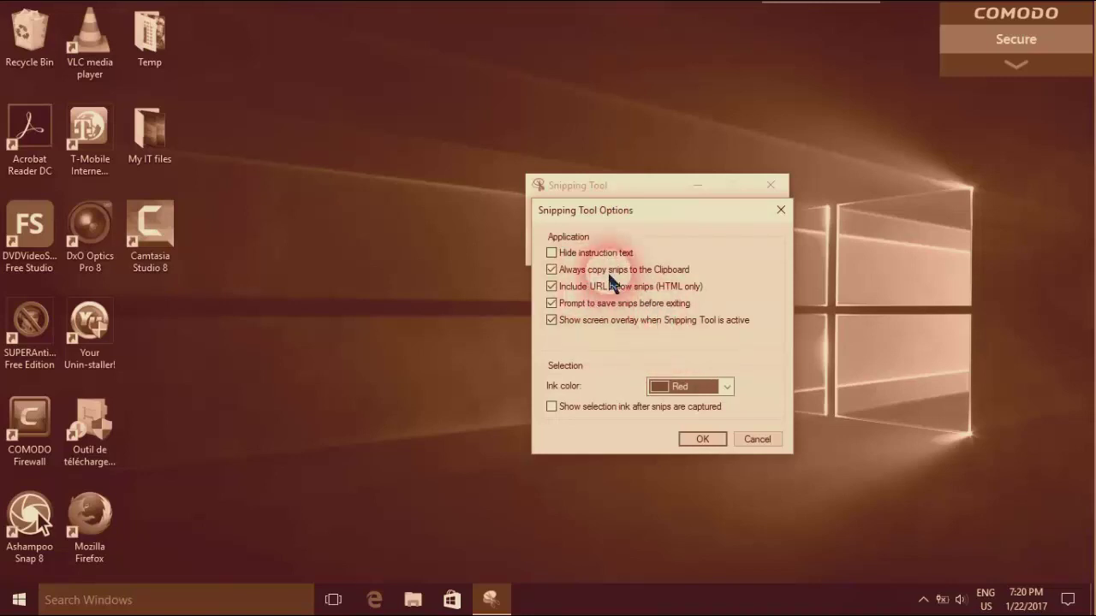
left_click(756, 440)
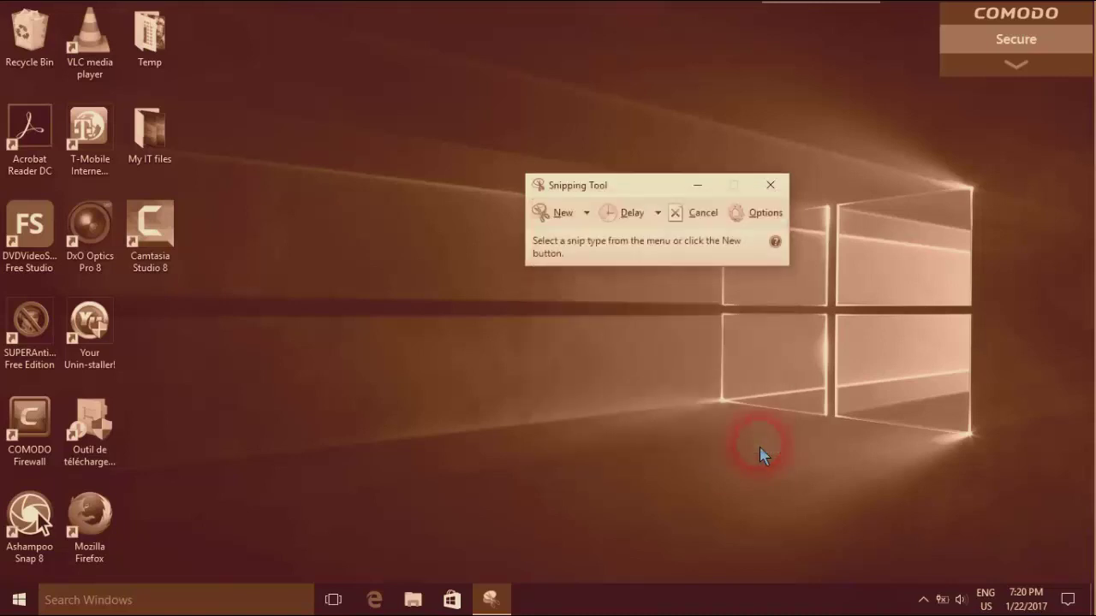
Step: Capture the desktop with a Full-screen Snip and look over the whole captured image
left_click(586, 214)
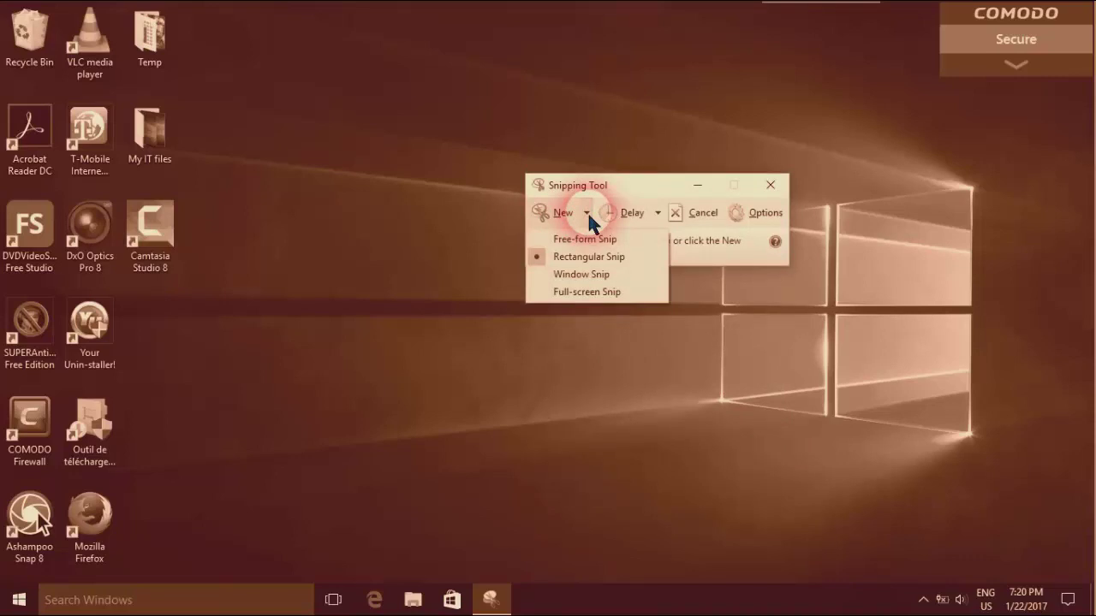
left_click(568, 292)
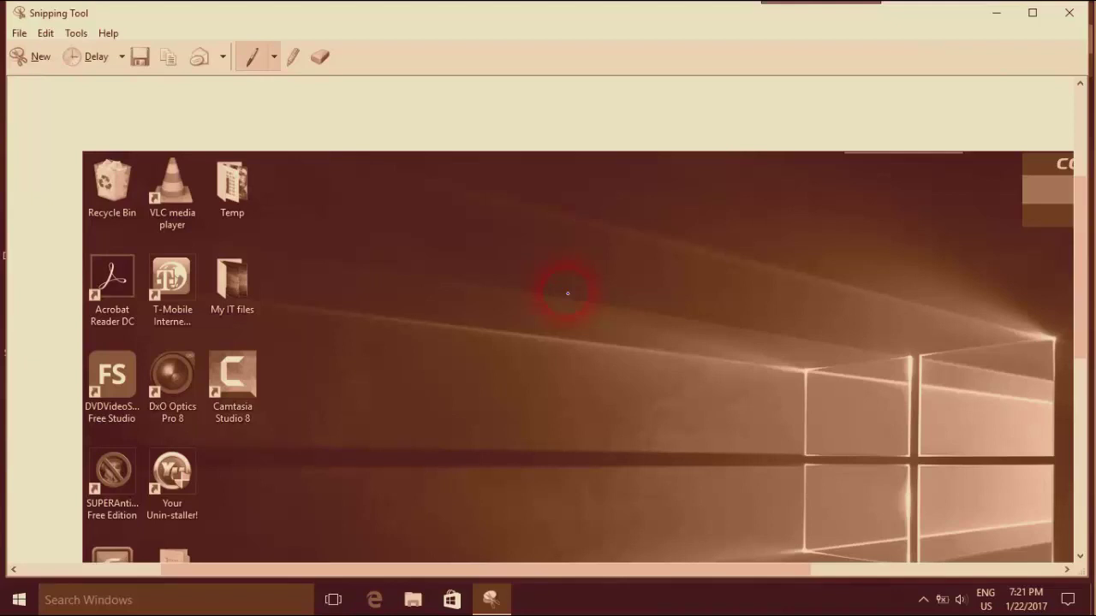
left_click_drag(1082, 203, 1065, 449)
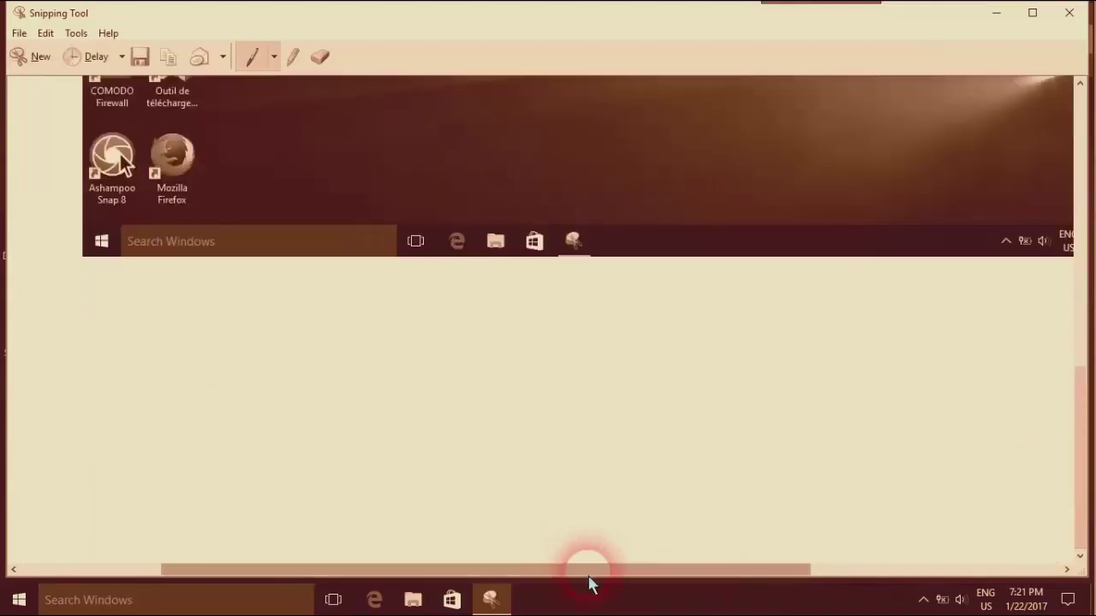
left_click(998, 570)
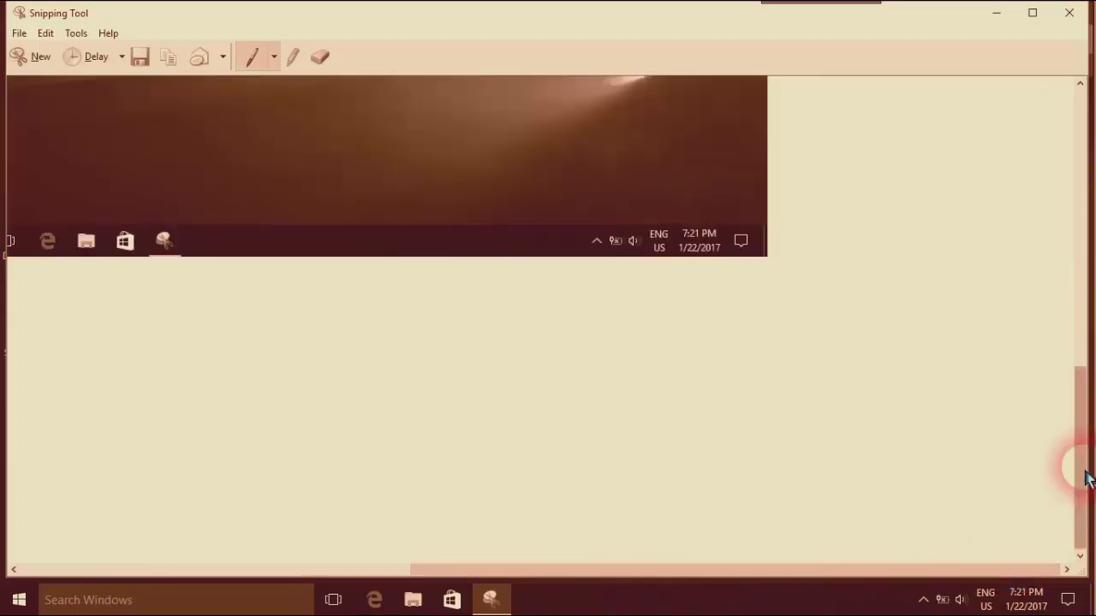
left_click_drag(1085, 478, 1058, 259)
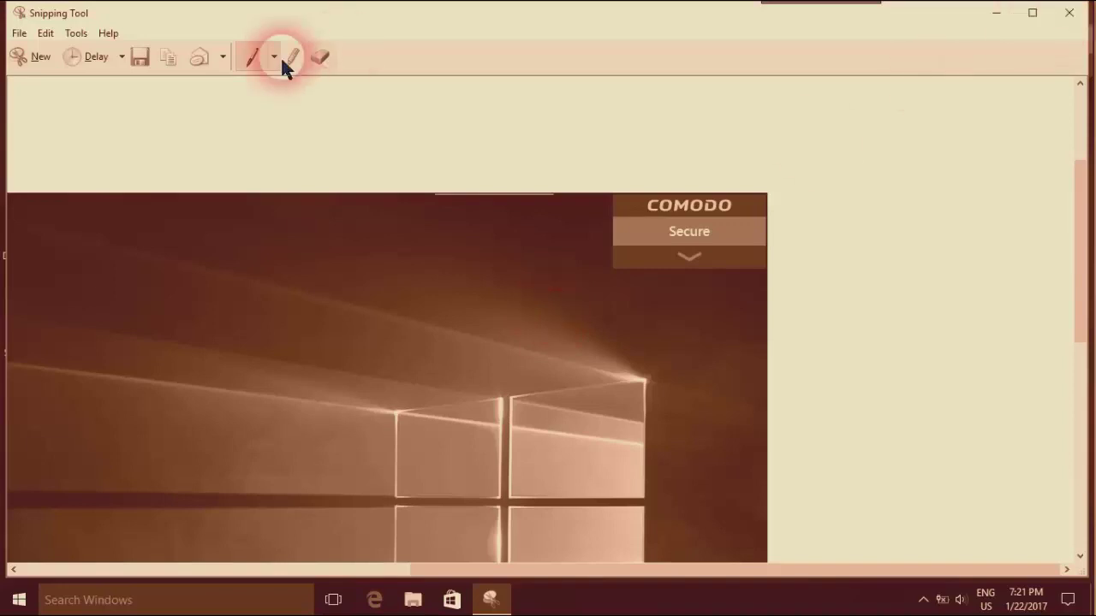
Step: Save the full-screen snip to the Desktop as a PNG file named test1 and close the Snipping Tool
left_click(141, 60)
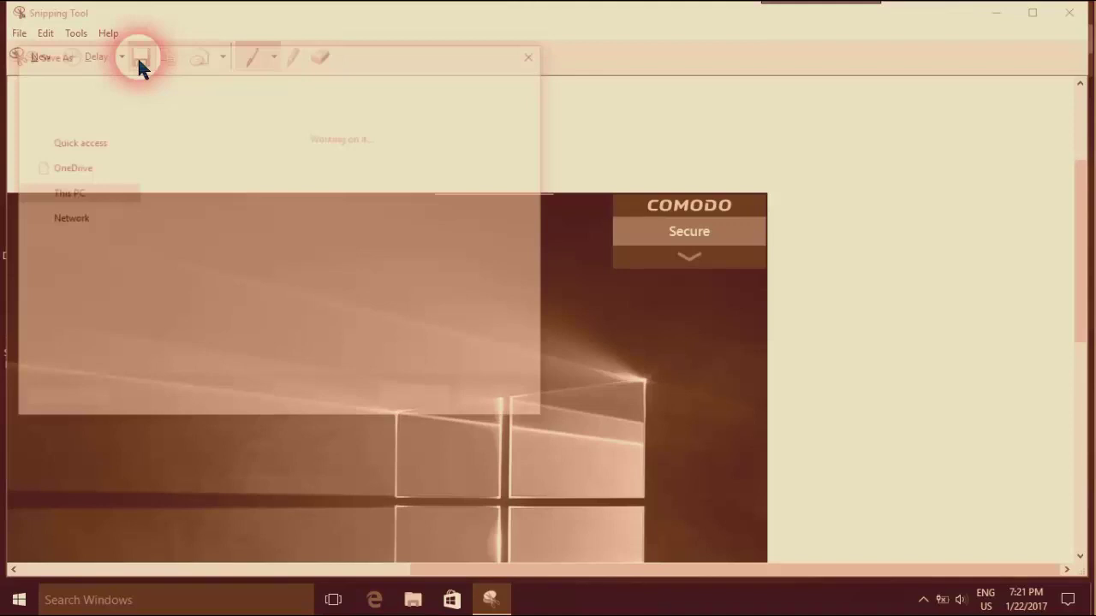
type("tet")
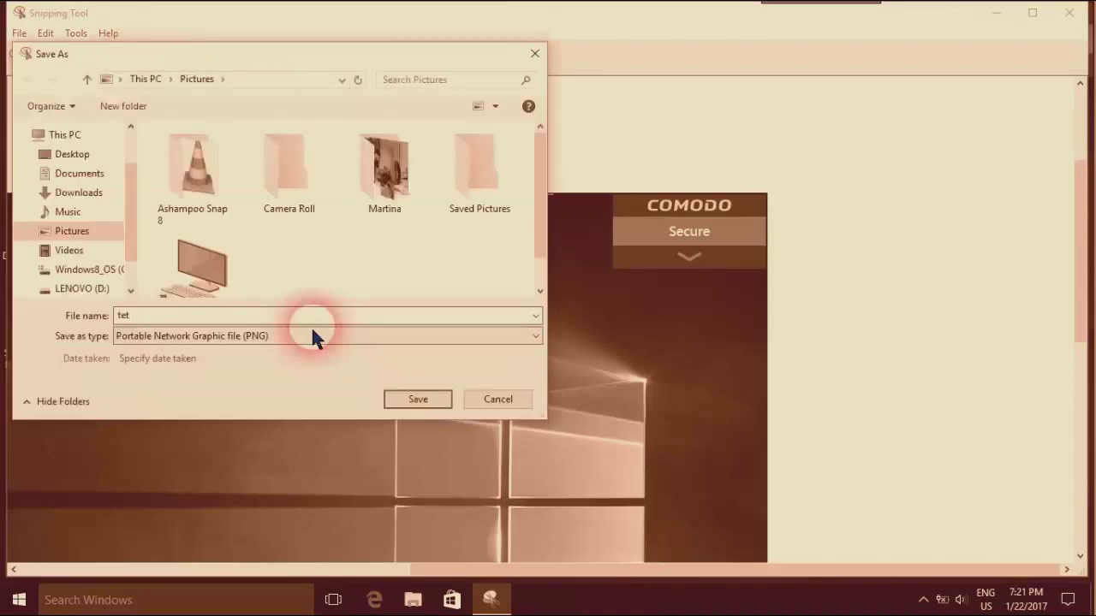
key("BackSpace")
type("st1")
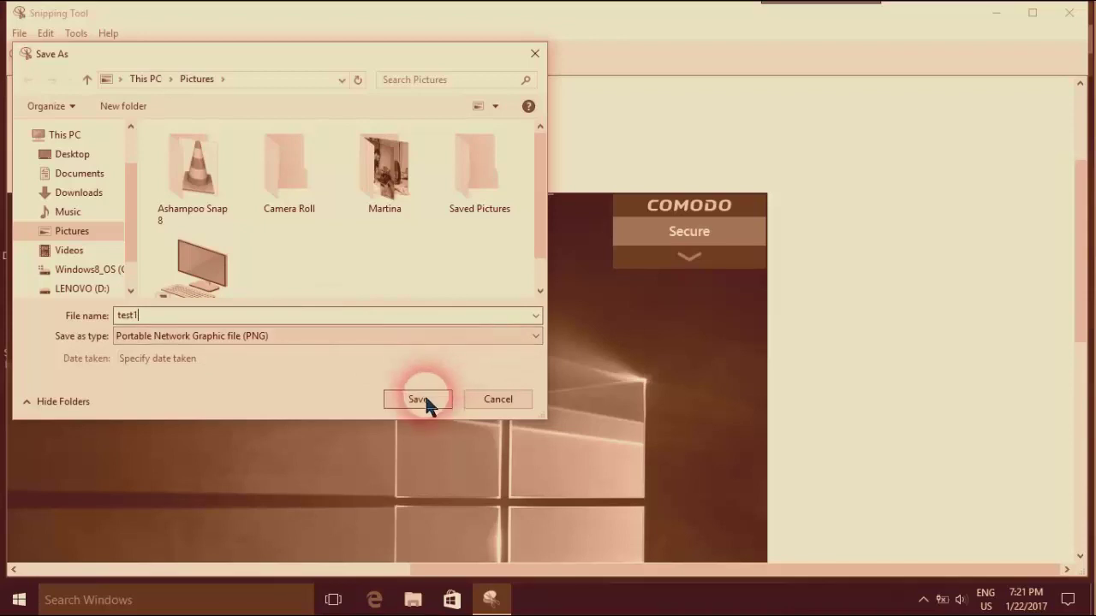
left_click(76, 154)
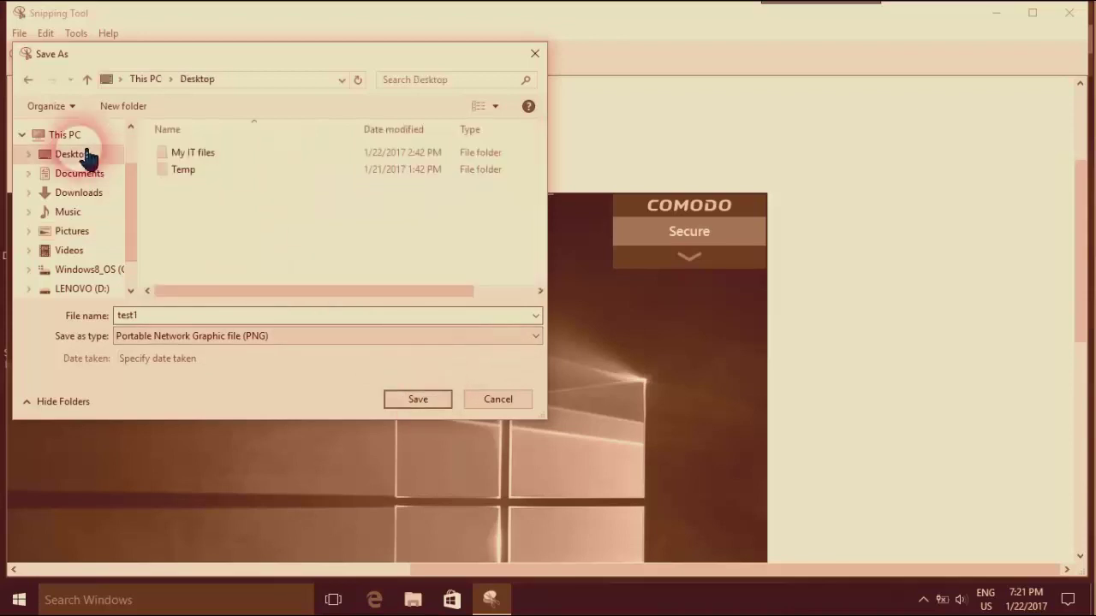
left_click(418, 400)
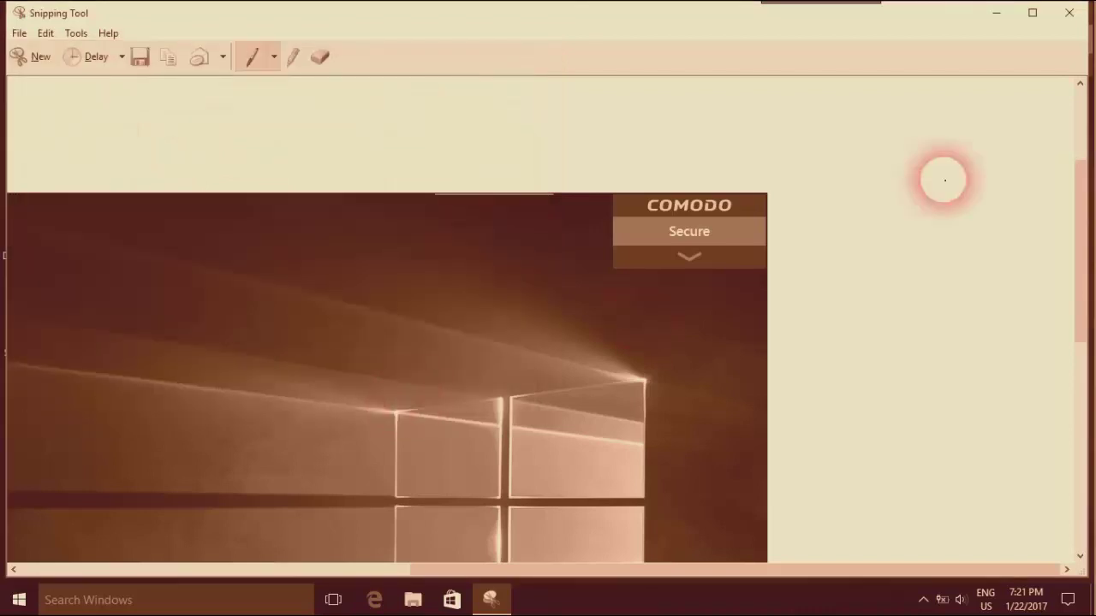
left_click(1070, 15)
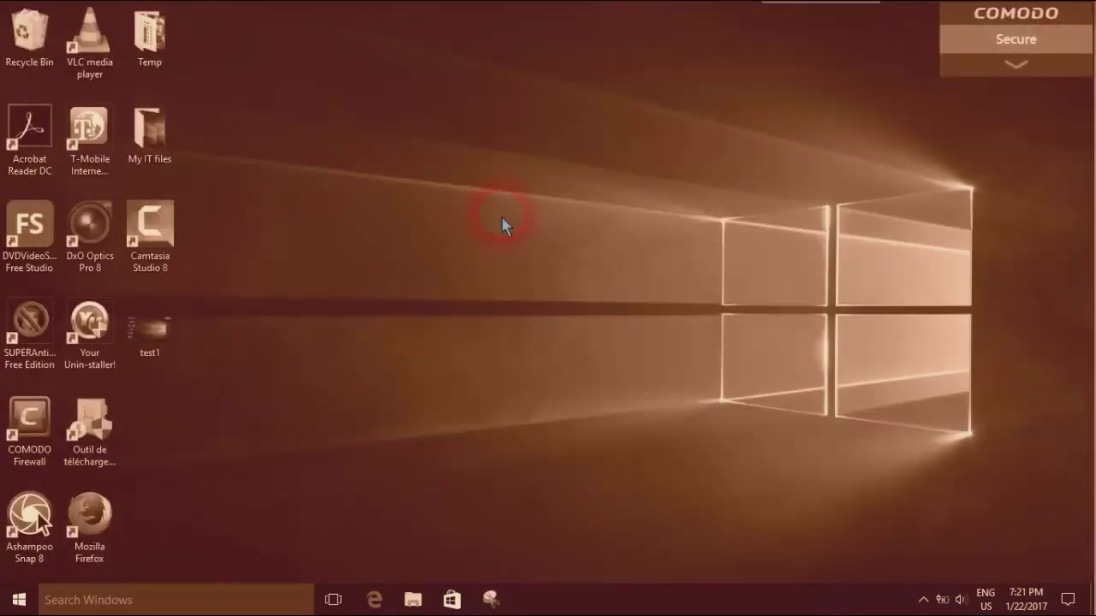
Step: Reopen the Snipping Tool and capture nearly the entire screen, taskbar included, with a Rectangular Snip
left_click(489, 600)
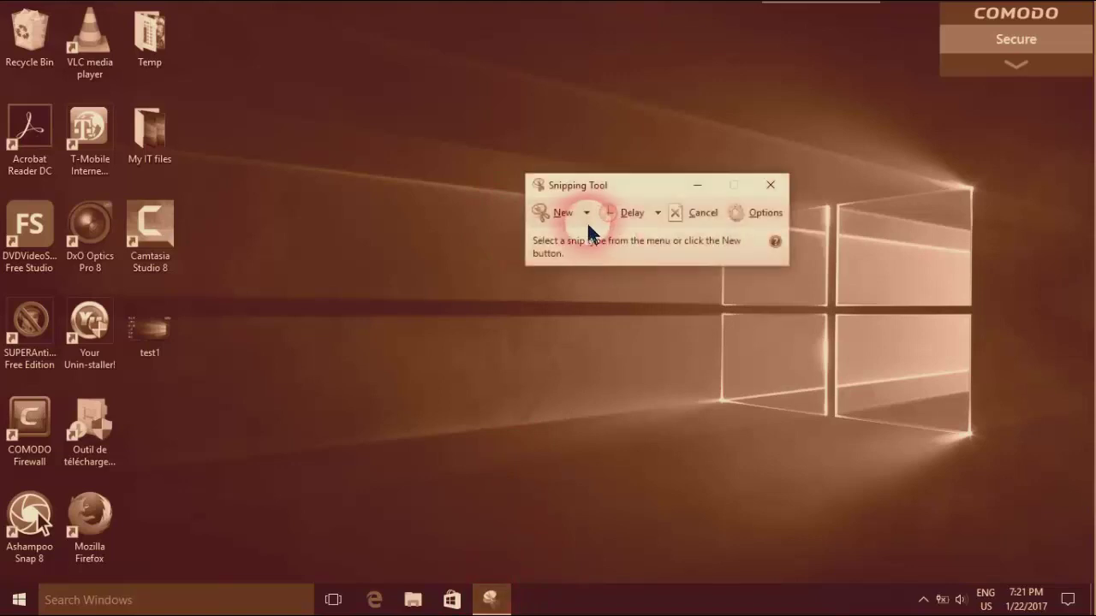
left_click(587, 214)
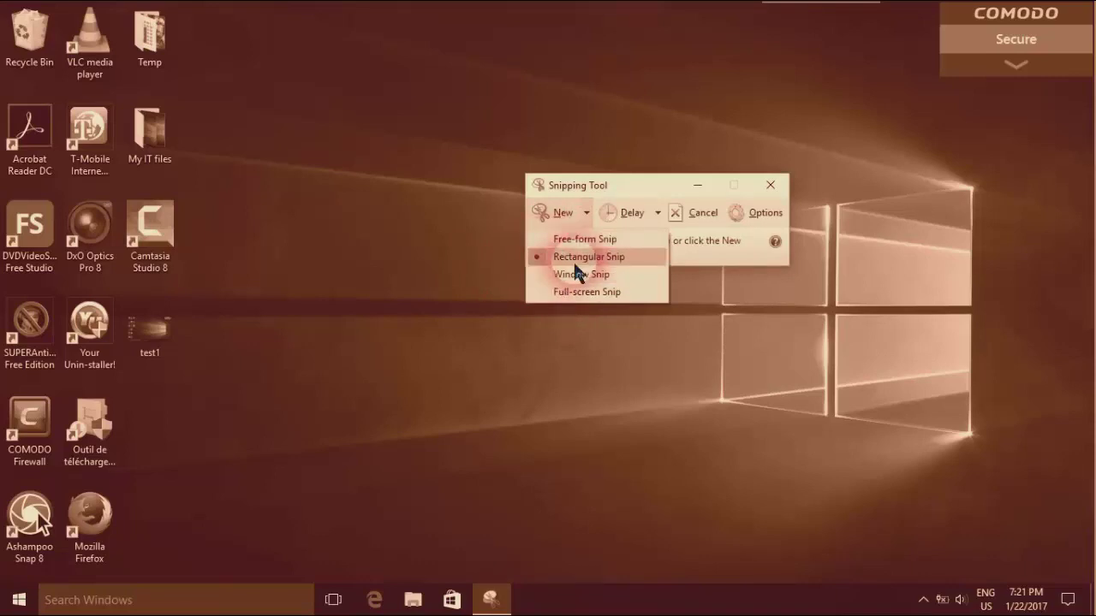
left_click(576, 259)
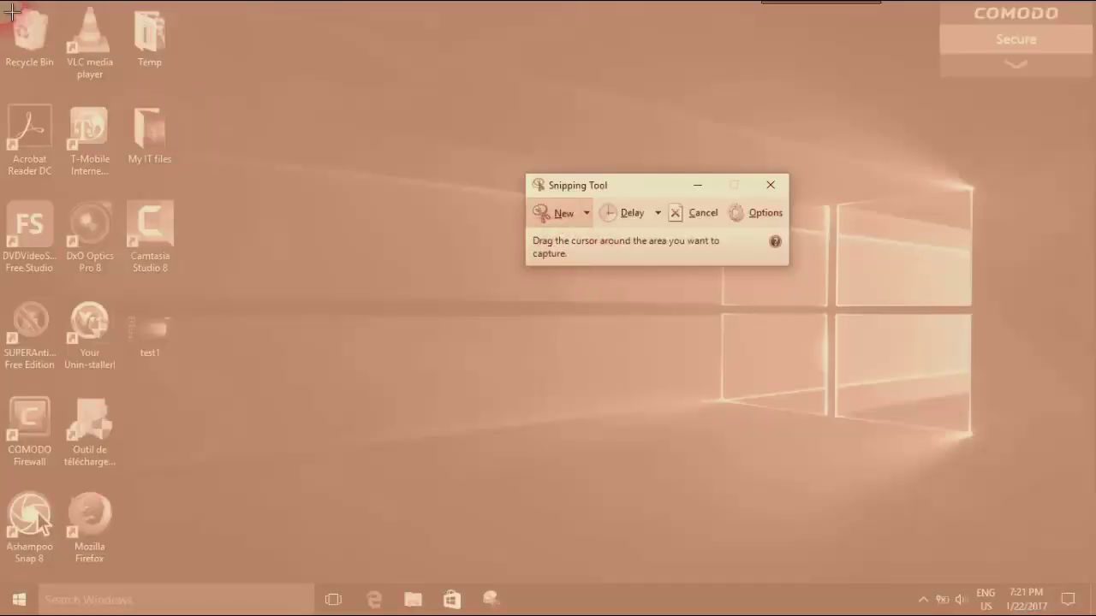
left_click_drag(12, 10, 1092, 613)
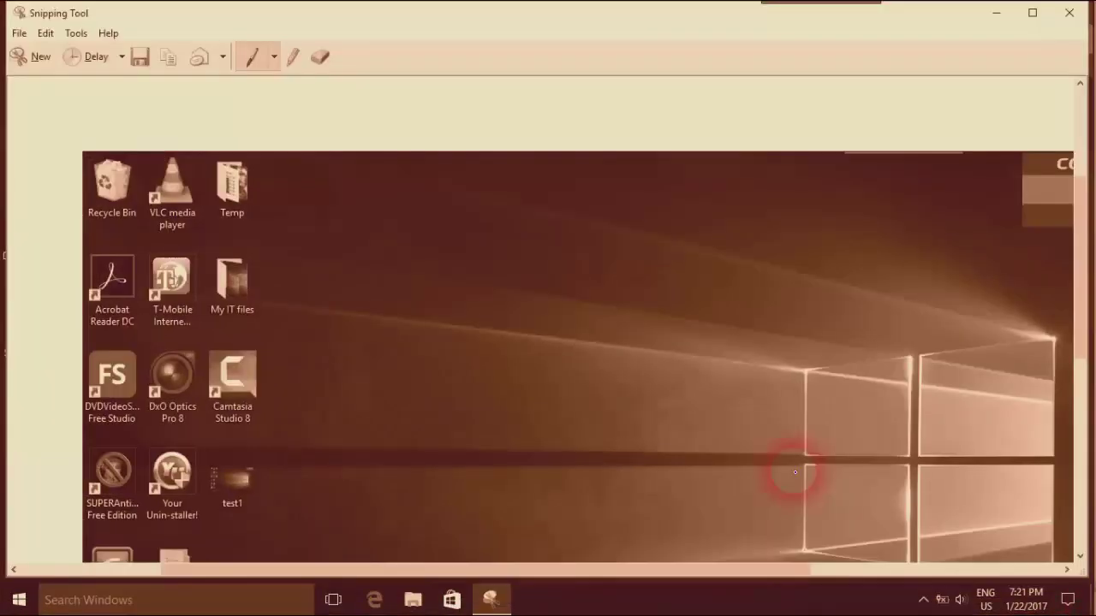
Step: Save the rectangular snip to the Desktop as a PNG file named 123 and close the Snipping Tool
left_click(141, 58)
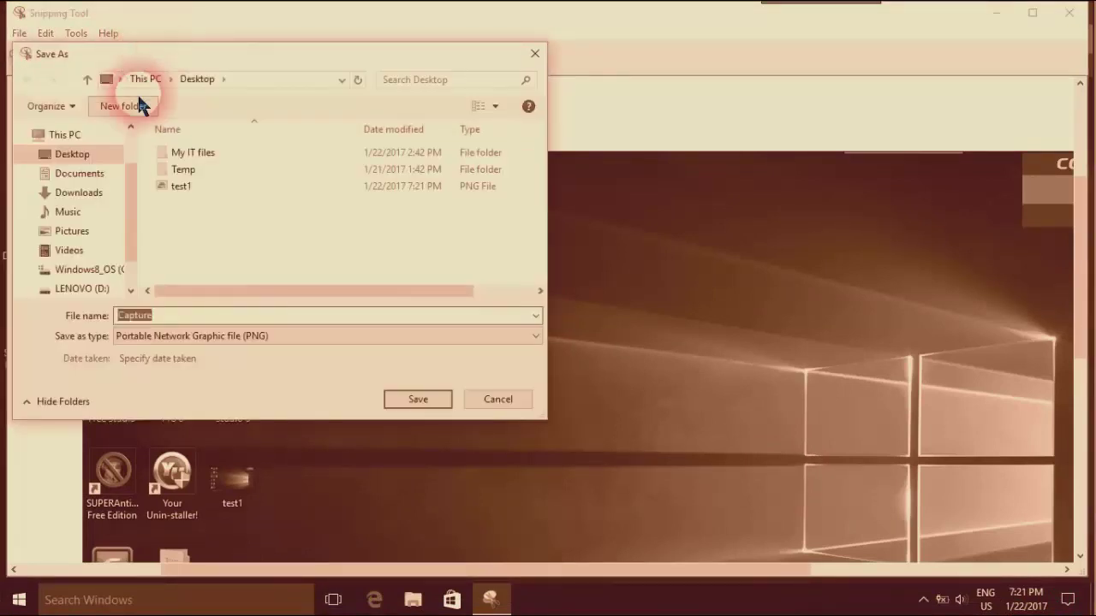
type("123")
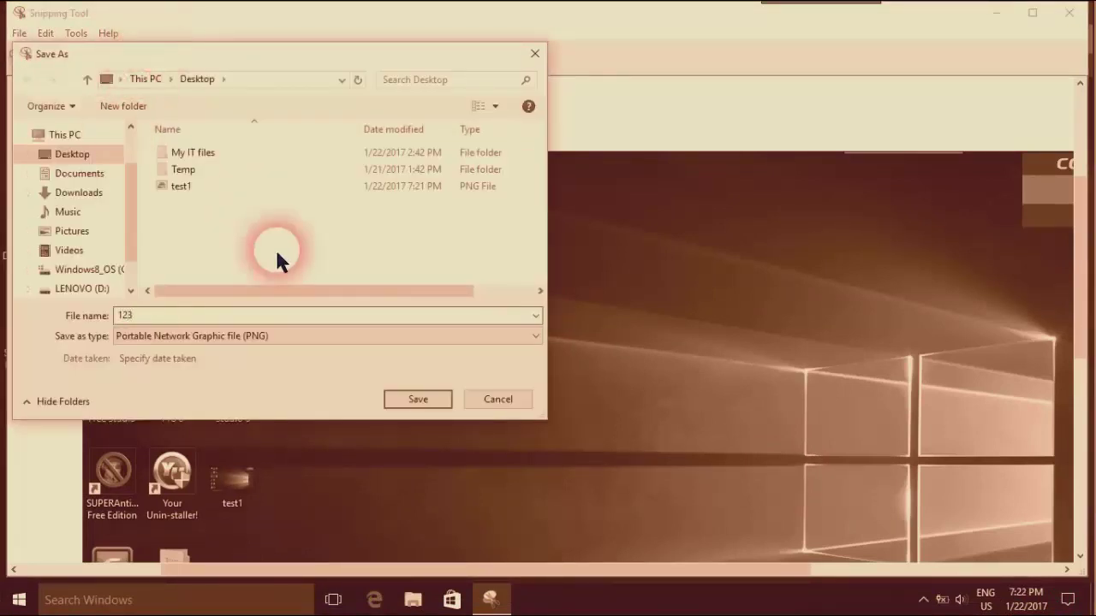
key("Return")
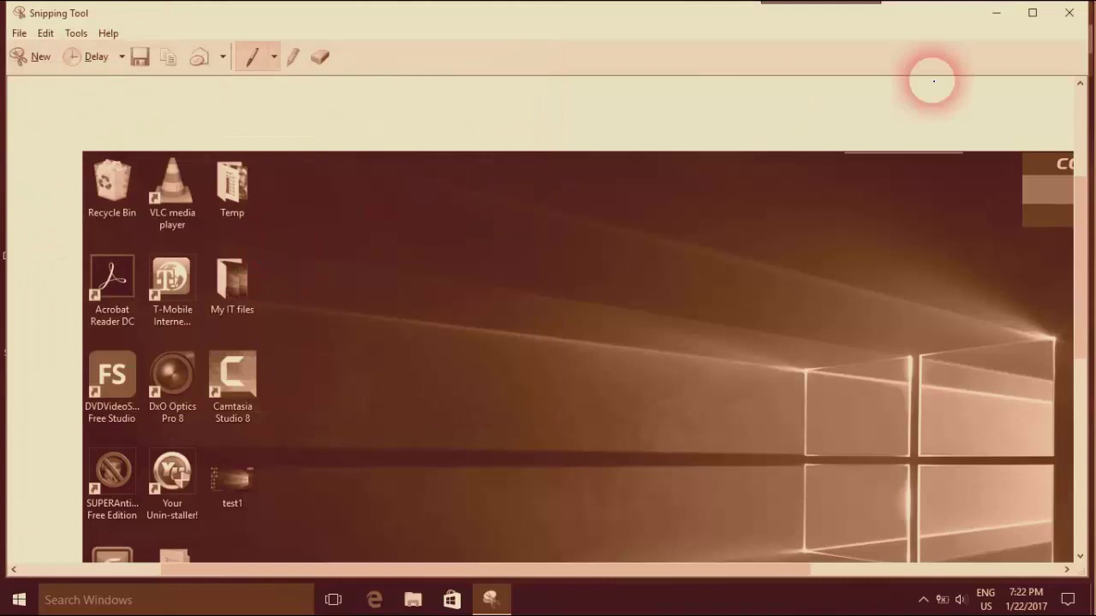
left_click(1070, 14)
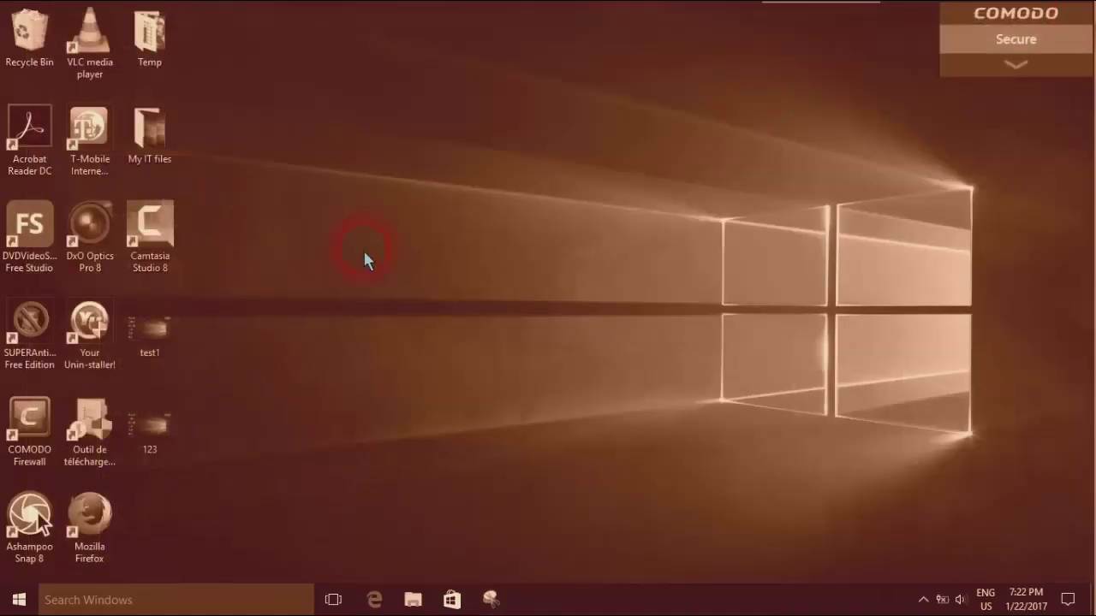
Step: Open the test1 image from the desktop to check the saved capture, and close the viewer
double_click(152, 324)
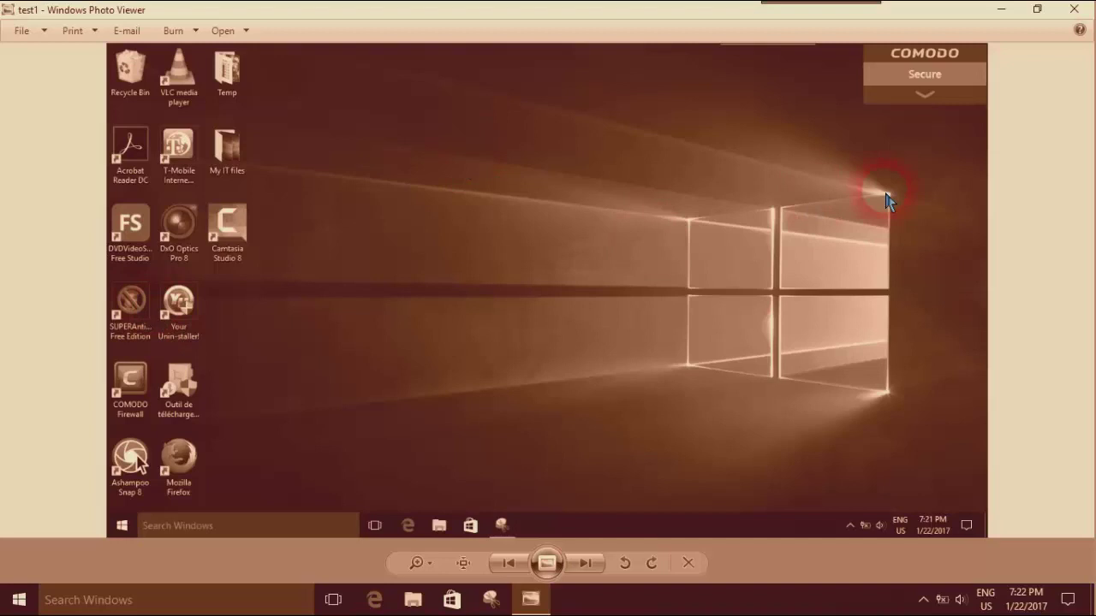
left_click(1073, 10)
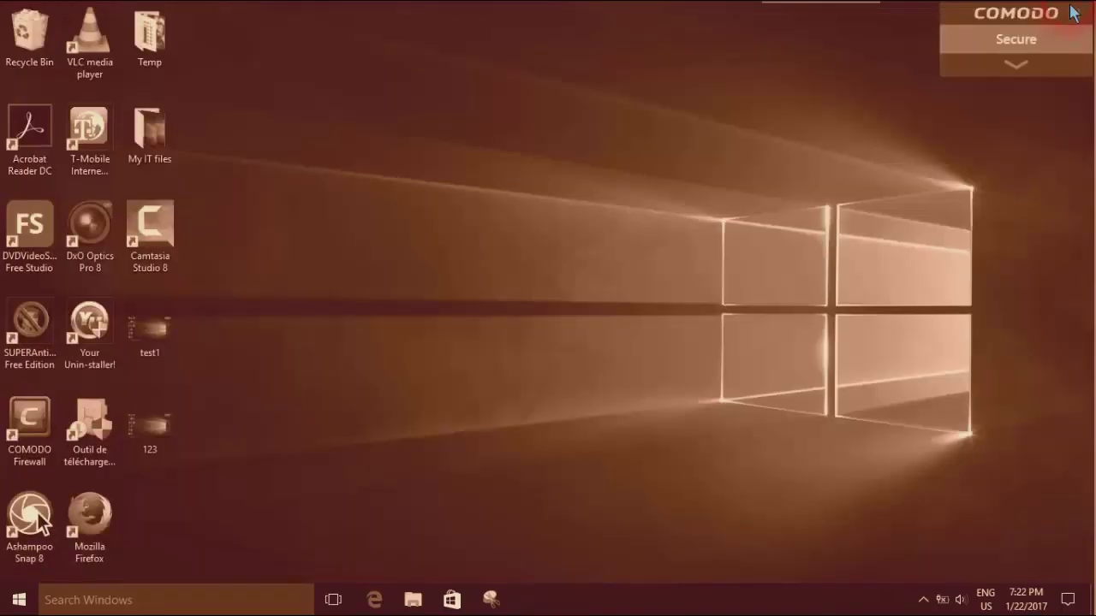